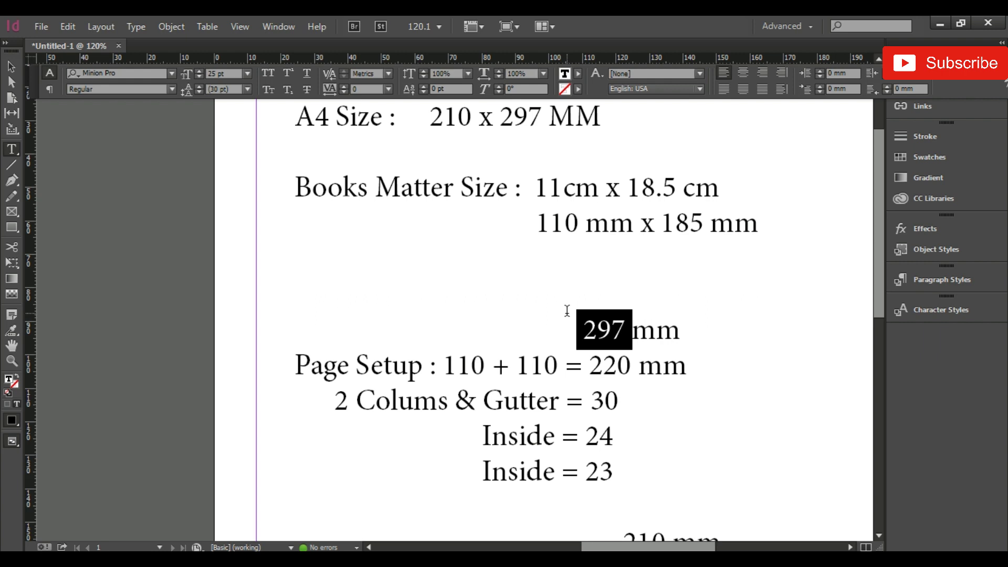
Step: Review the notes on A4 size, book matter size, columns, gutter and margins used for the page setup
click(583, 390)
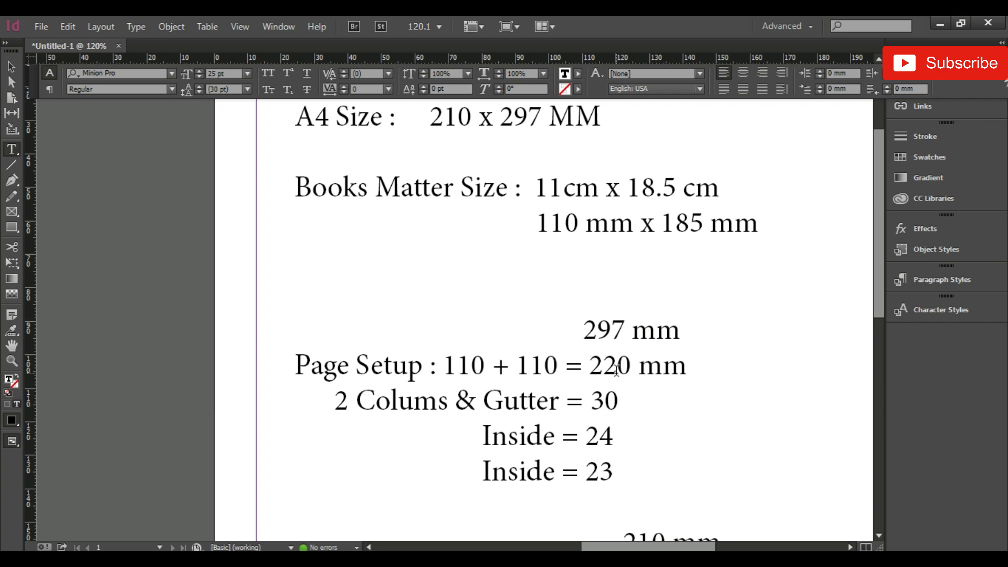
scroll(616, 372, down, 3)
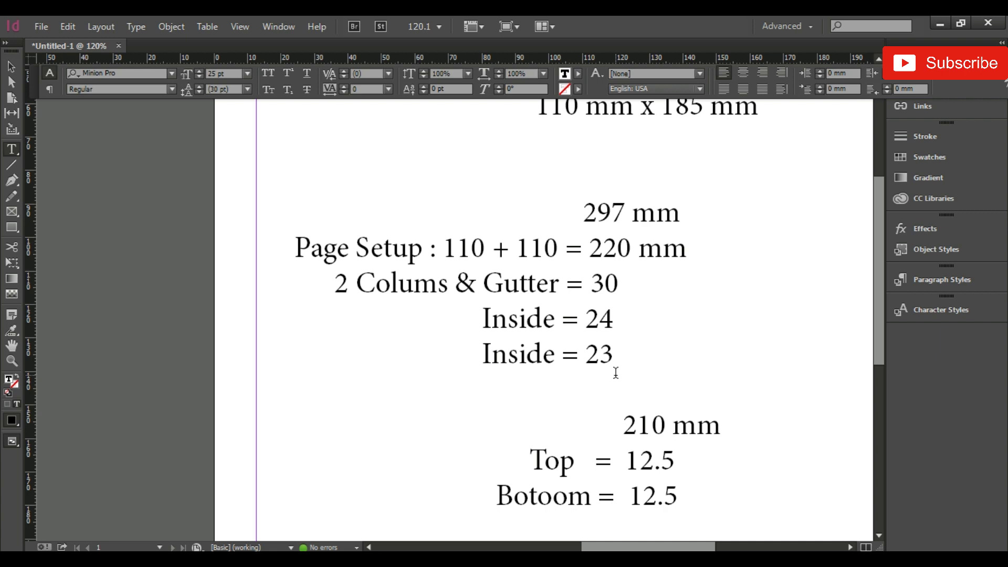
scroll(616, 372, up, 3)
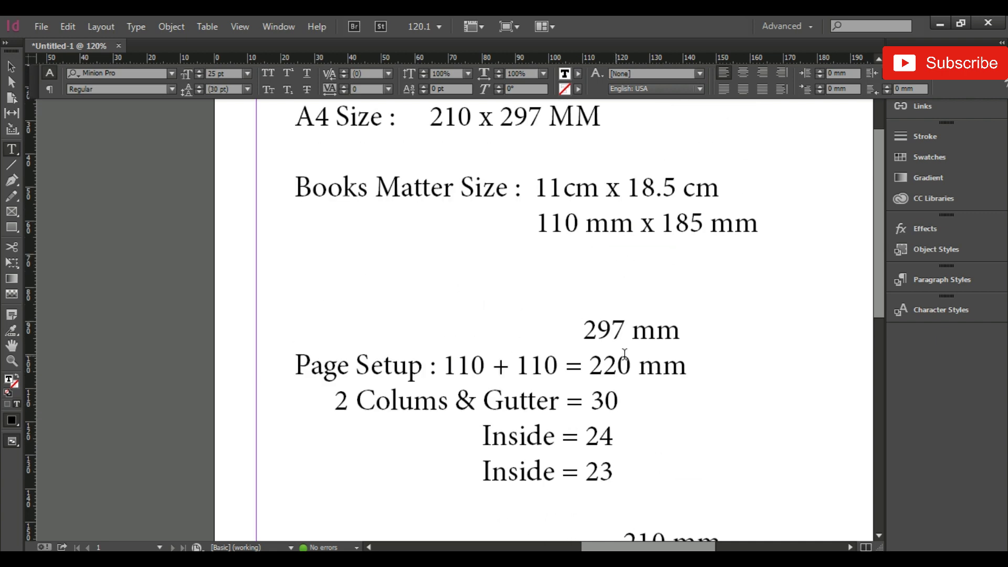
click(663, 221)
double_click(663, 221)
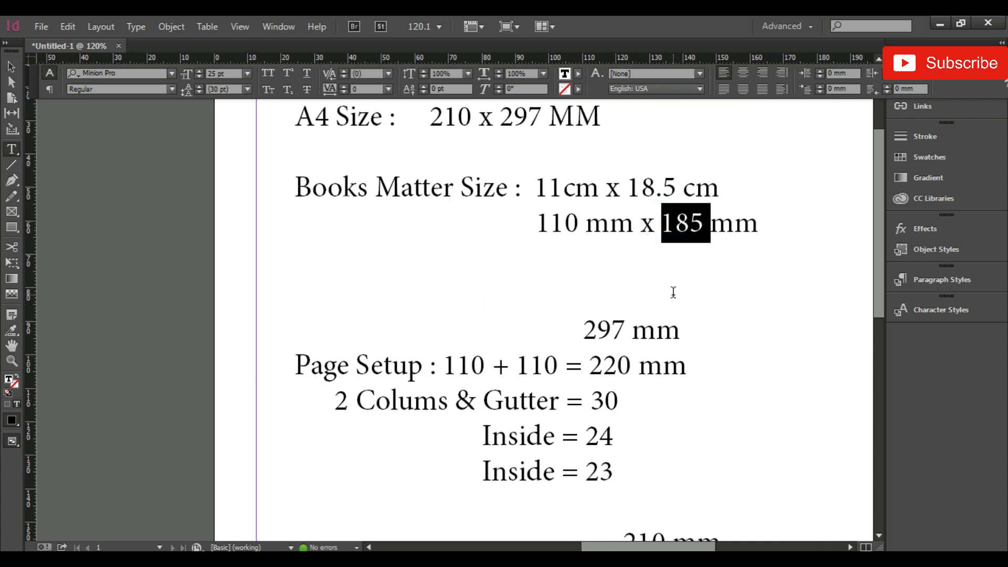
scroll(670, 290, down, 4)
scroll(645, 392, up, 3)
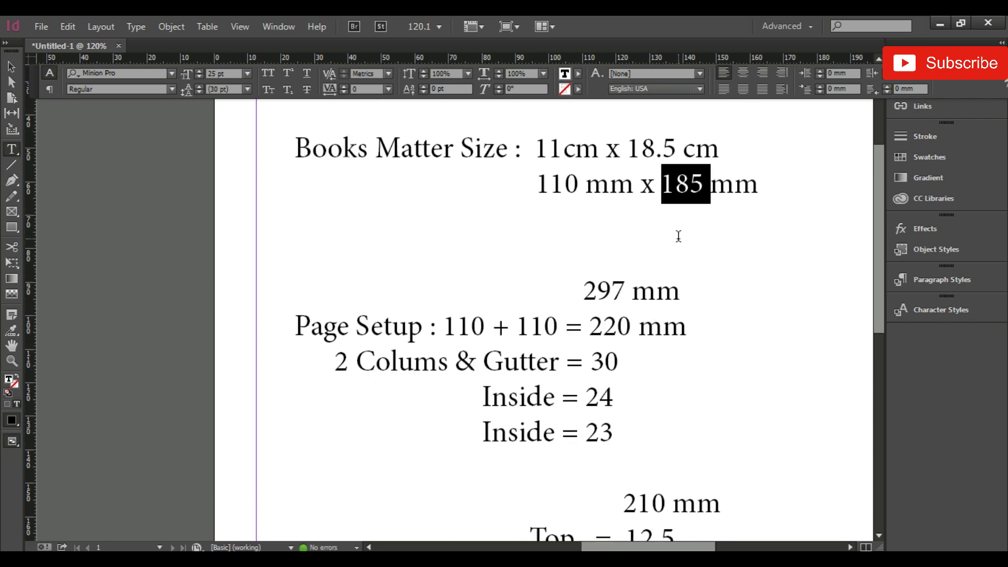
scroll(722, 292, down, 2)
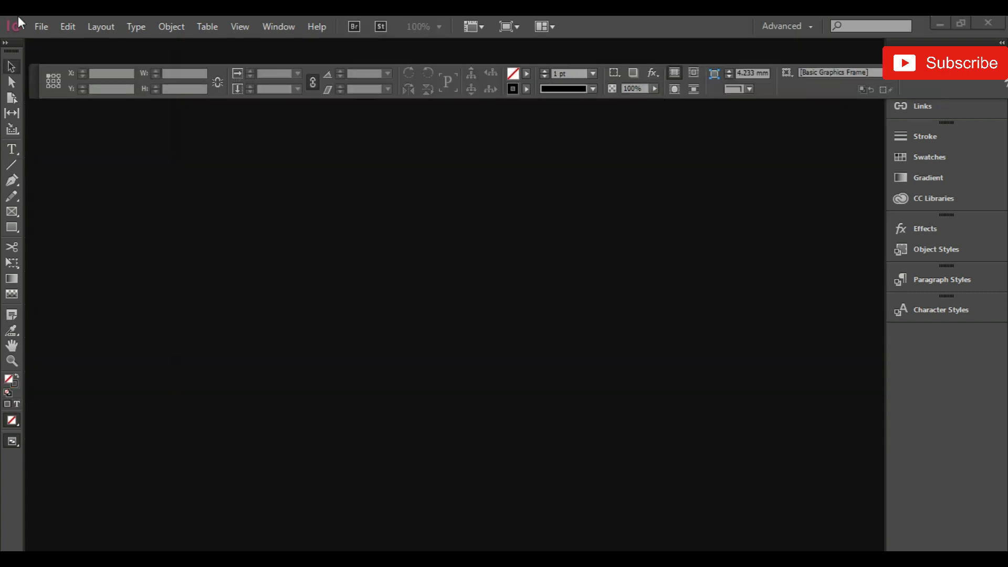
Step: Start a new document with A4 page size, landscape orientation and facing pages turned off
click(43, 27)
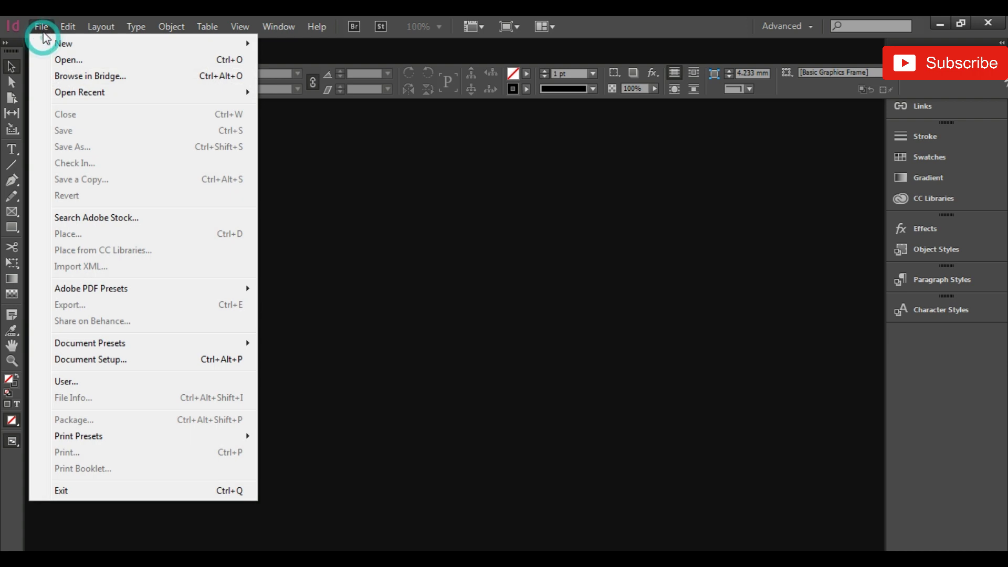
mouse_move(80, 50)
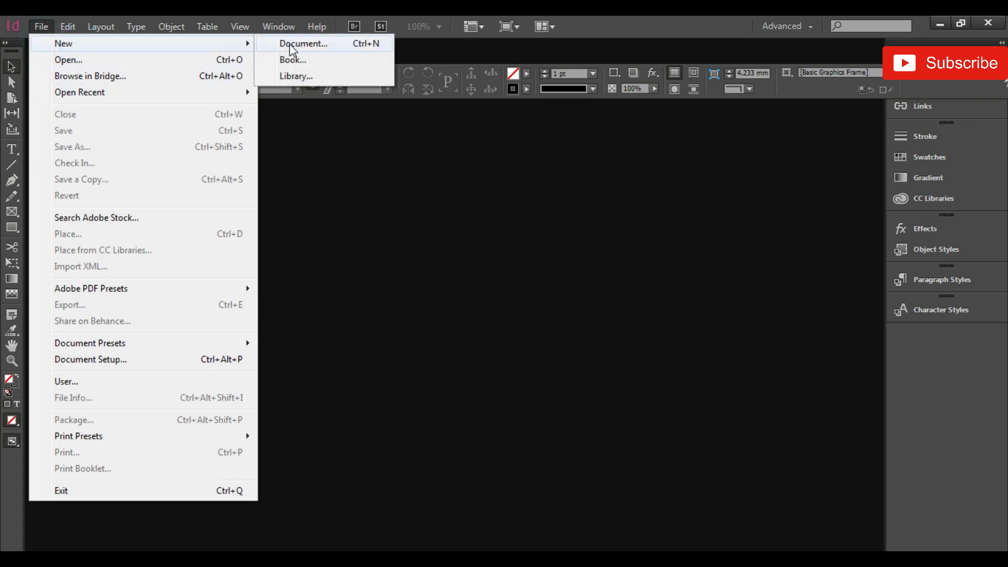
click(289, 42)
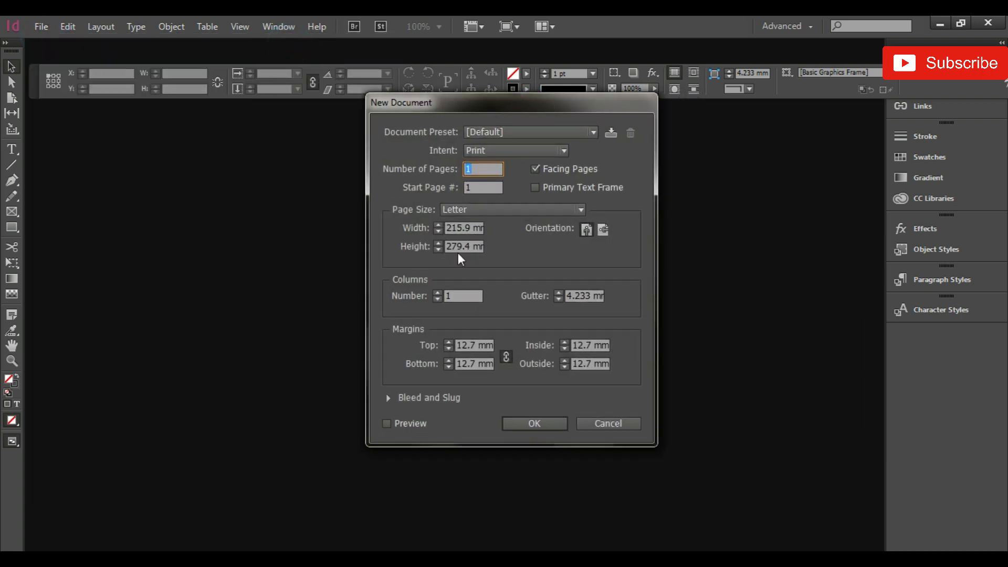
click(488, 211)
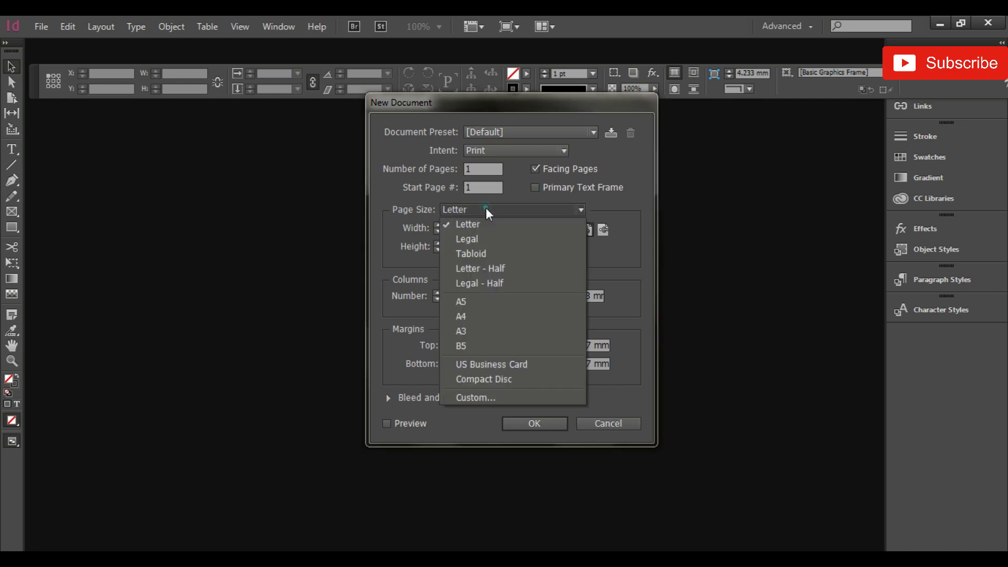
click(470, 318)
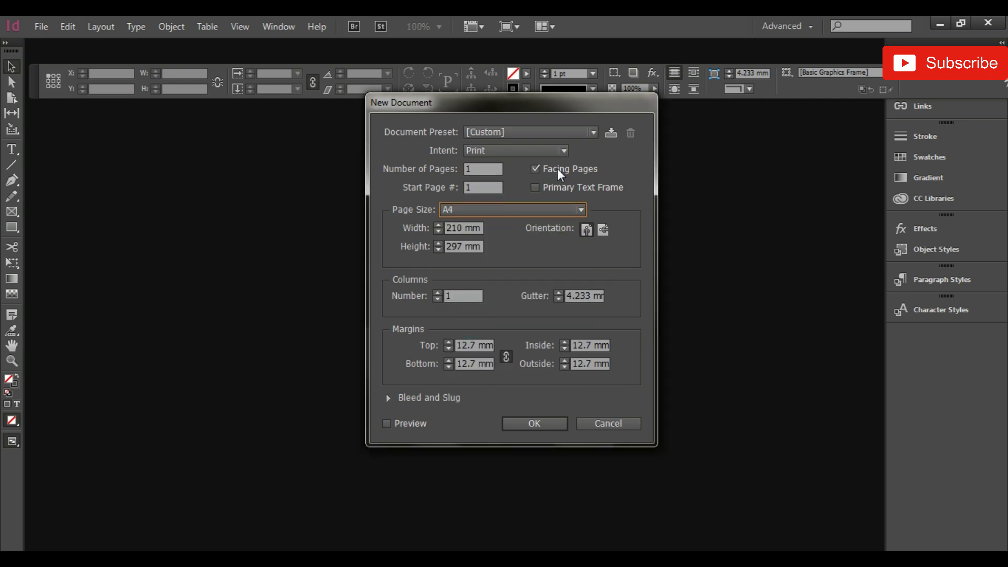
click(537, 169)
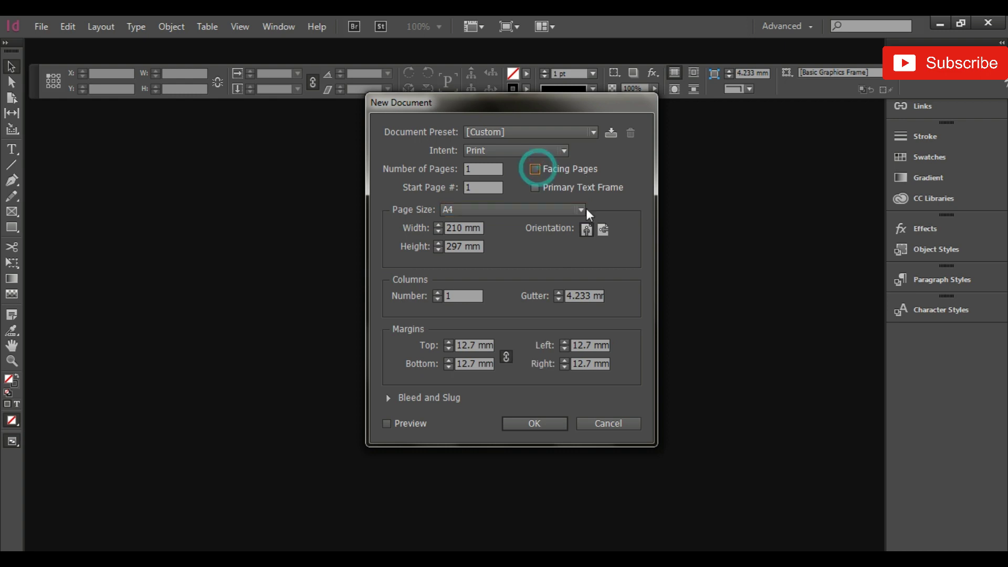
click(604, 231)
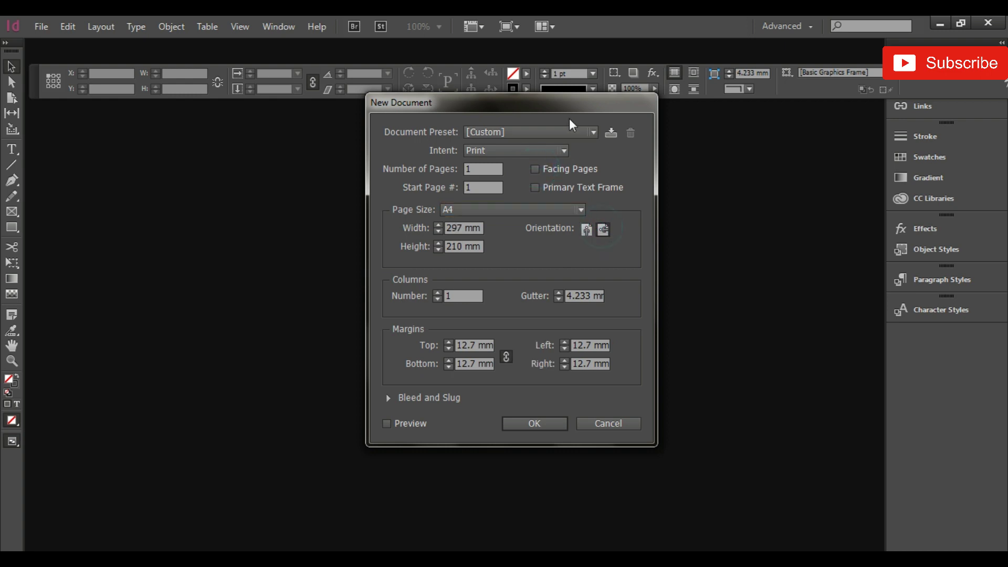
Step: Turn on the preview for the new document and move the dialog so the page can be seen around it
drag(574, 113, 674, 114)
click(507, 425)
drag(587, 111, 485, 127)
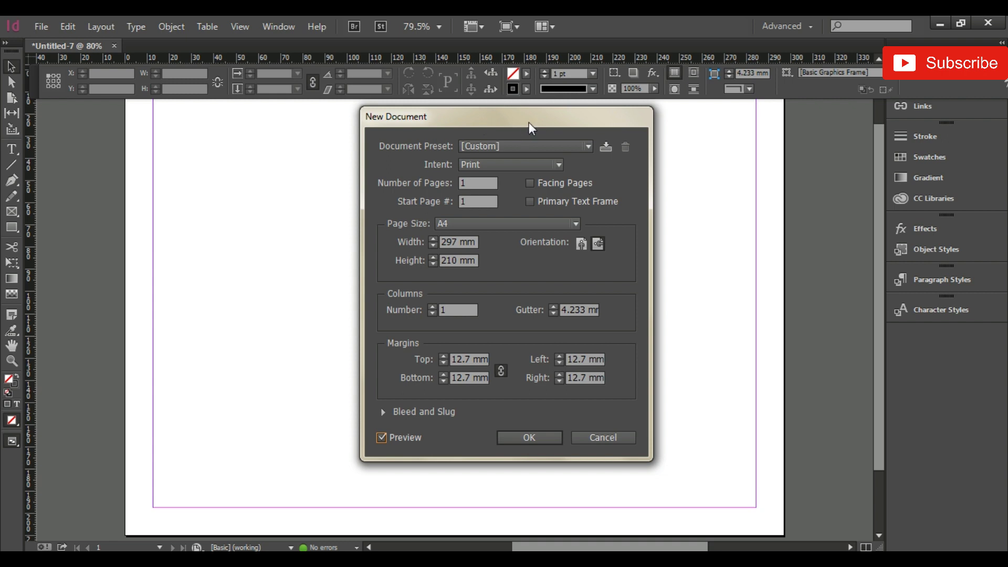
drag(528, 122, 528, 90)
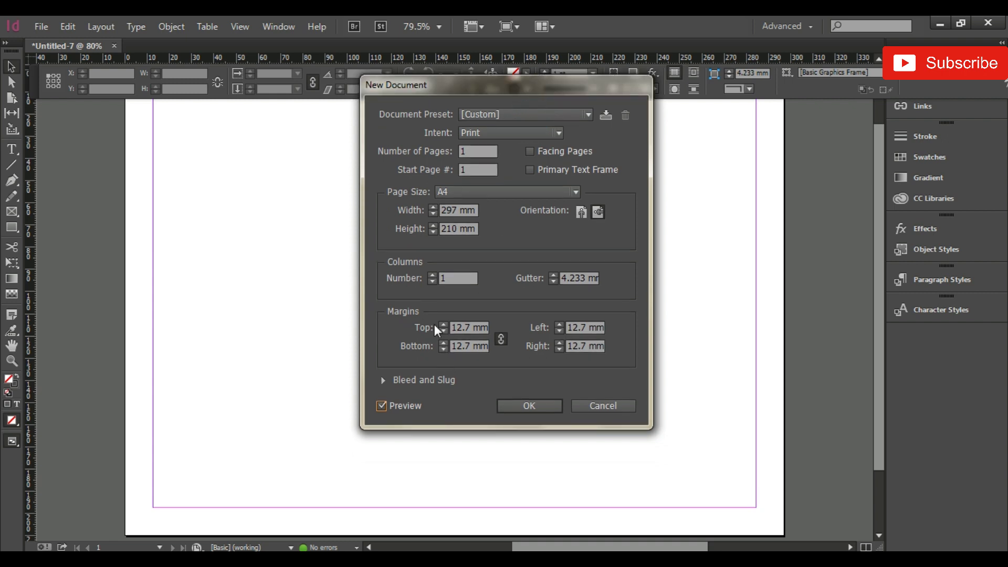
Step: Set all four linked page margins to 12.5 mm
click(486, 328)
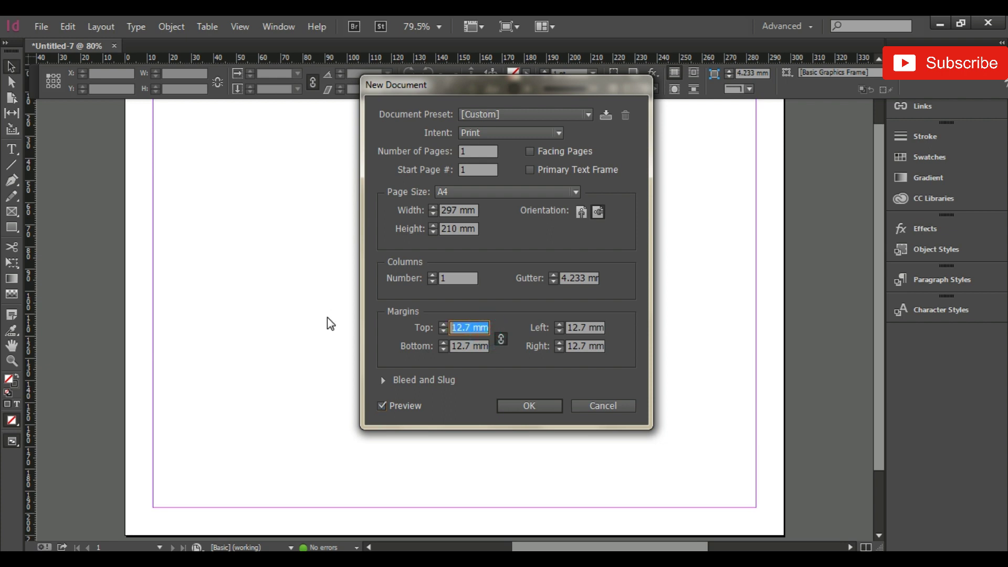
text(12.5)
click(500, 339)
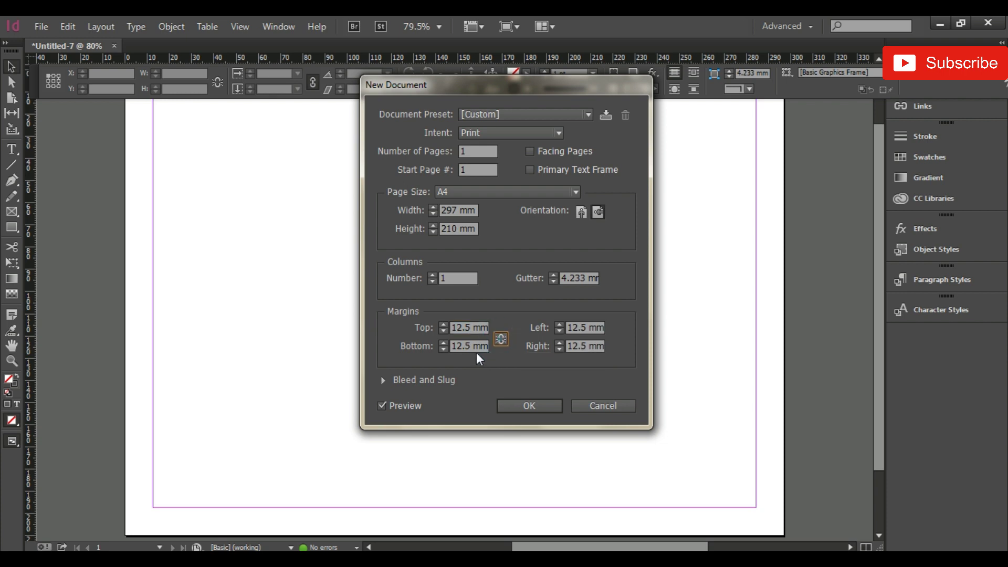
click(500, 339)
click(500, 339)
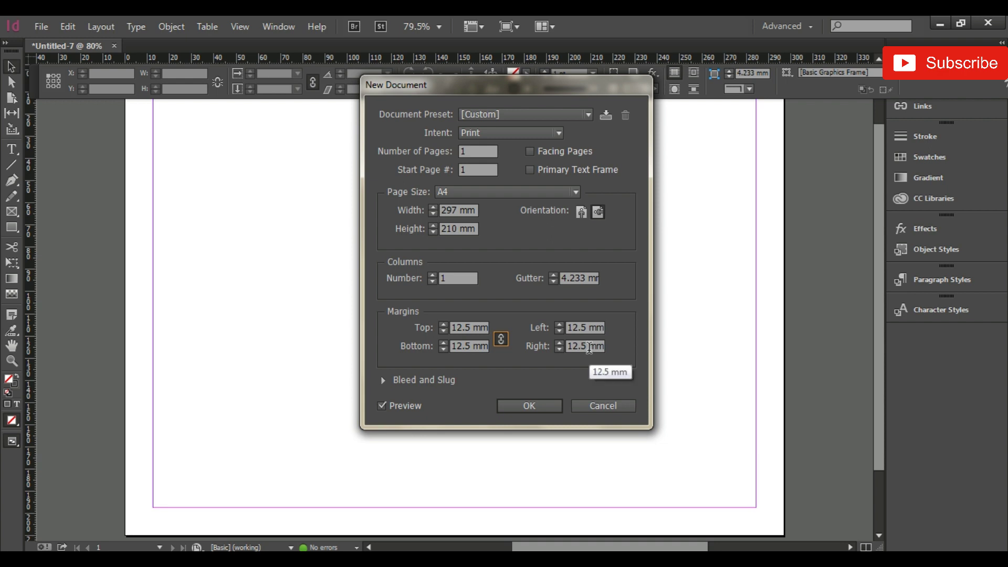
Step: Unlink the margins and set the left margin to 23 mm and the right margin to 24 mm
click(499, 339)
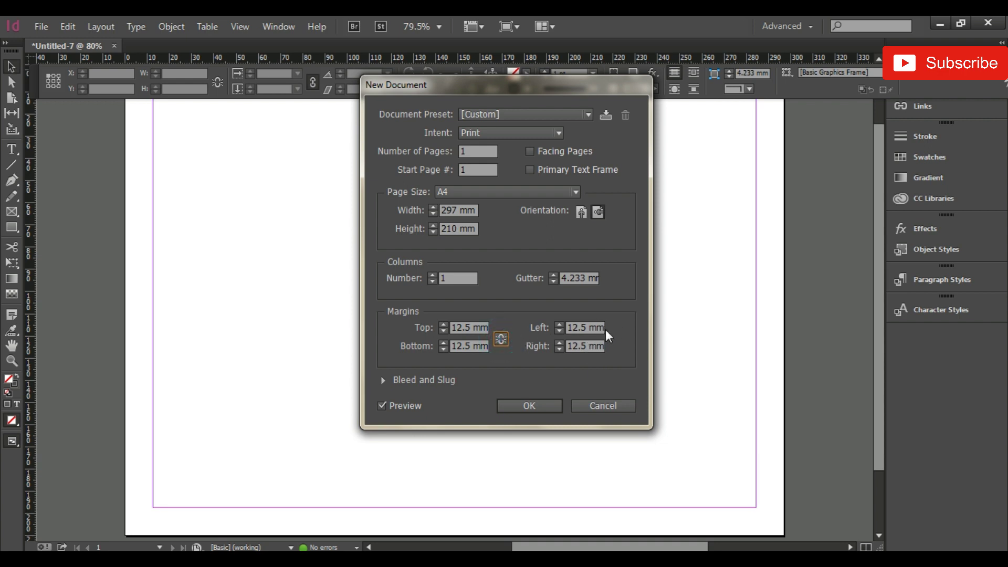
key(Tab)
text(23)
key(Tab)
text(24)
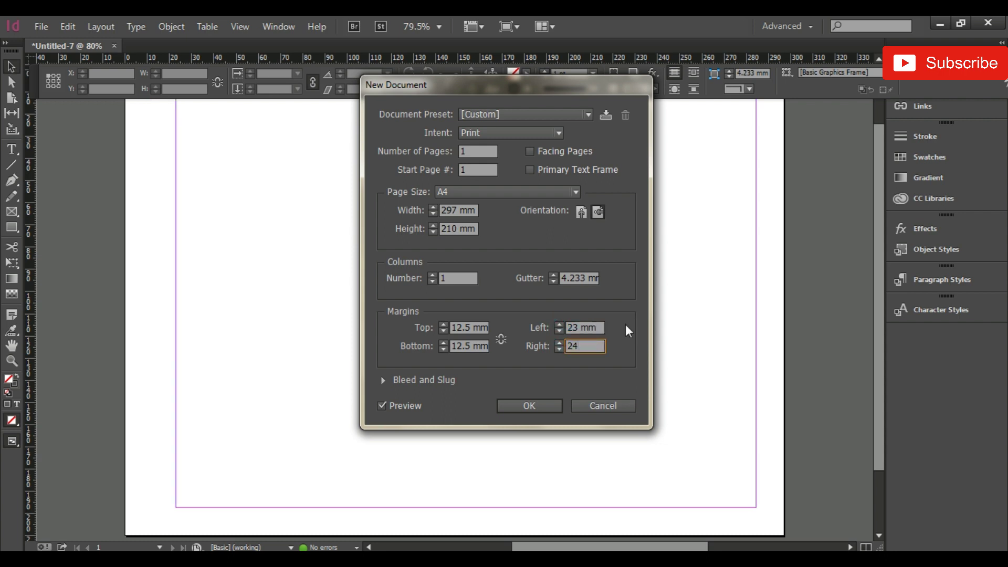
Step: Set 2 columns with a 30 mm gutter and create the document
double_click(445, 278)
text(2)
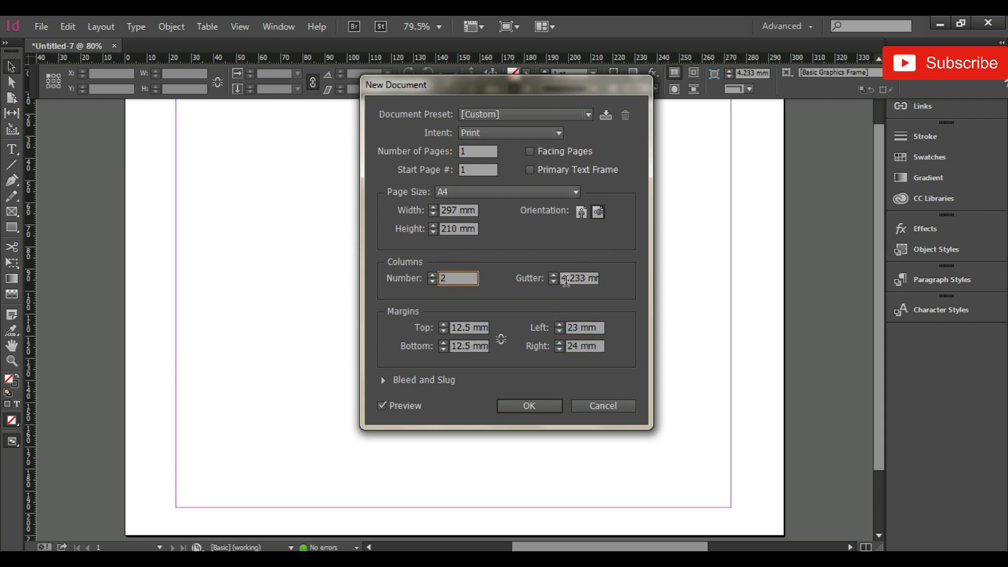
double_click(566, 280)
text(30)
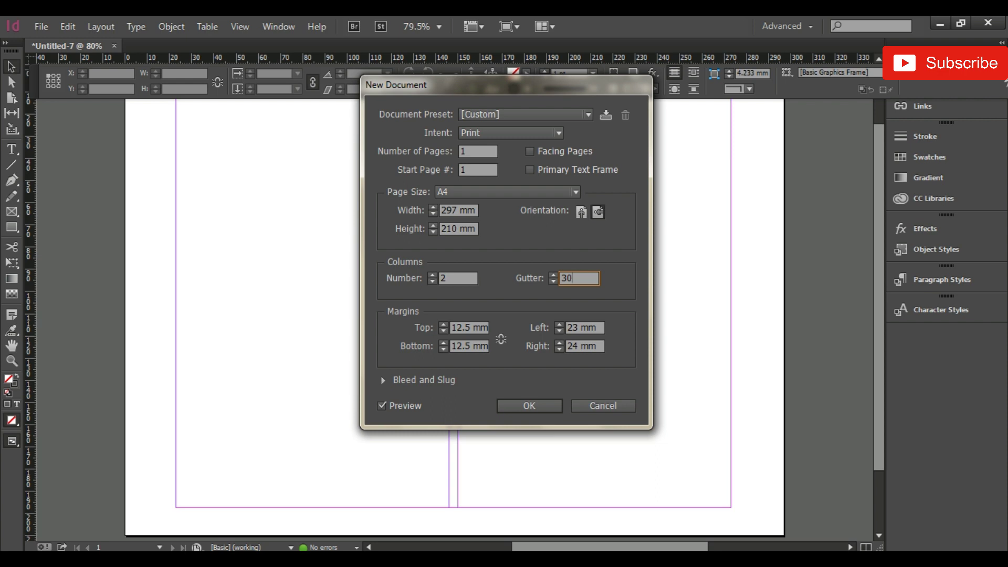
click(528, 406)
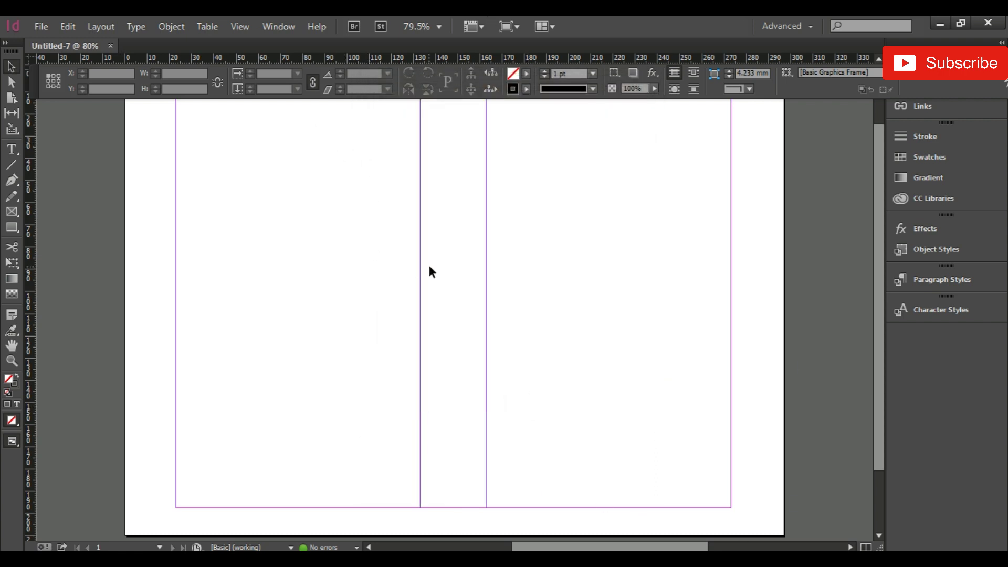
Step: Draw a 110 x 185 mm rectangle over each of the two columns, snapped to the margin and column guides
key(ctrl+0)
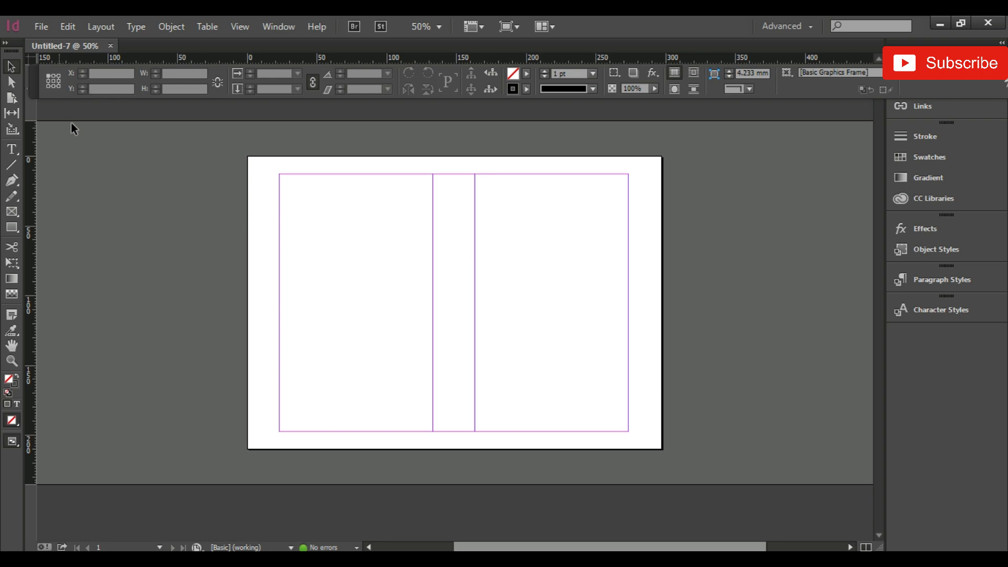
click(12, 228)
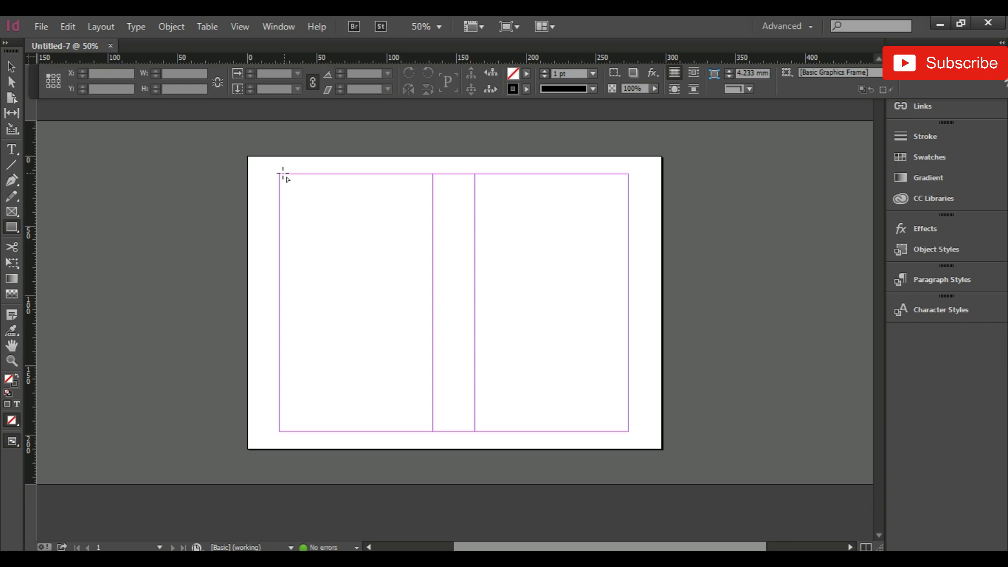
drag(279, 174, 433, 432)
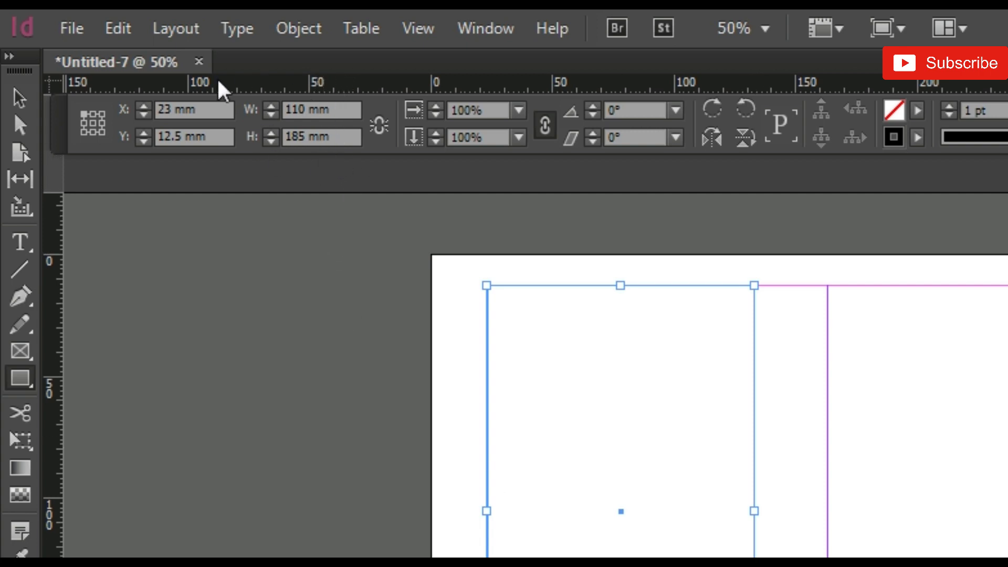
drag(829, 286, 918, 439)
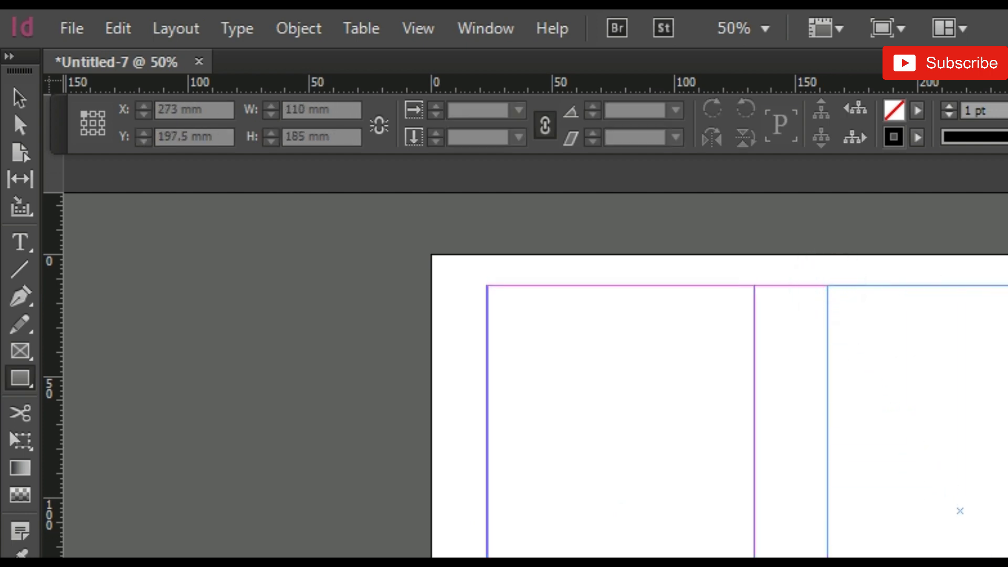
drag(1006, 564, 1006, 564)
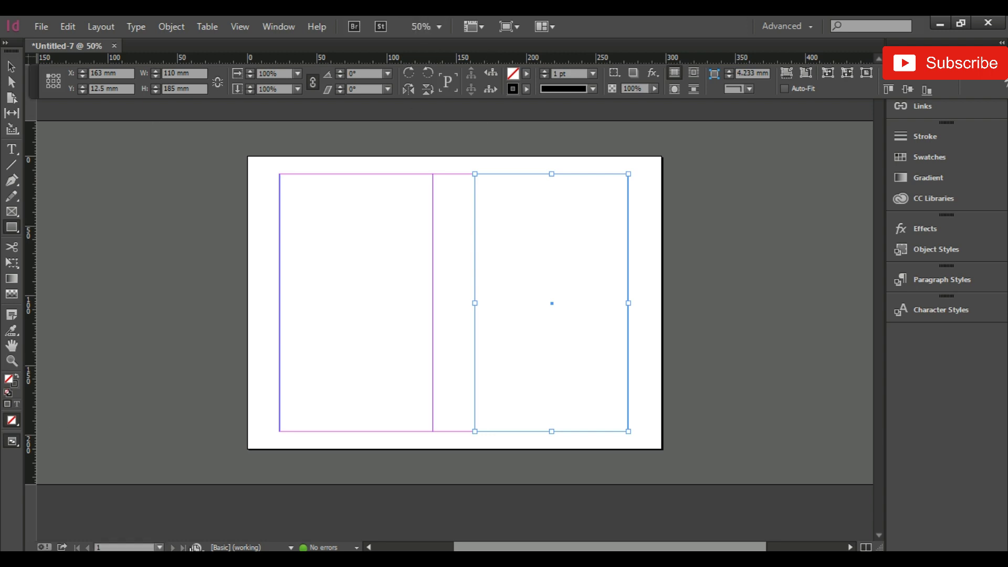
Step: Look at the A-Master page and return to page 1
click(159, 547)
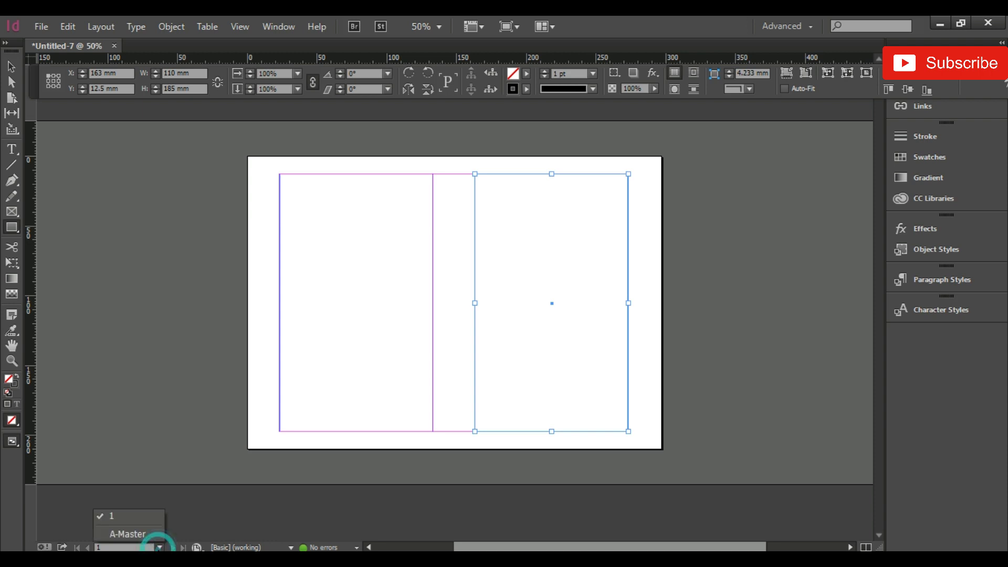
click(126, 534)
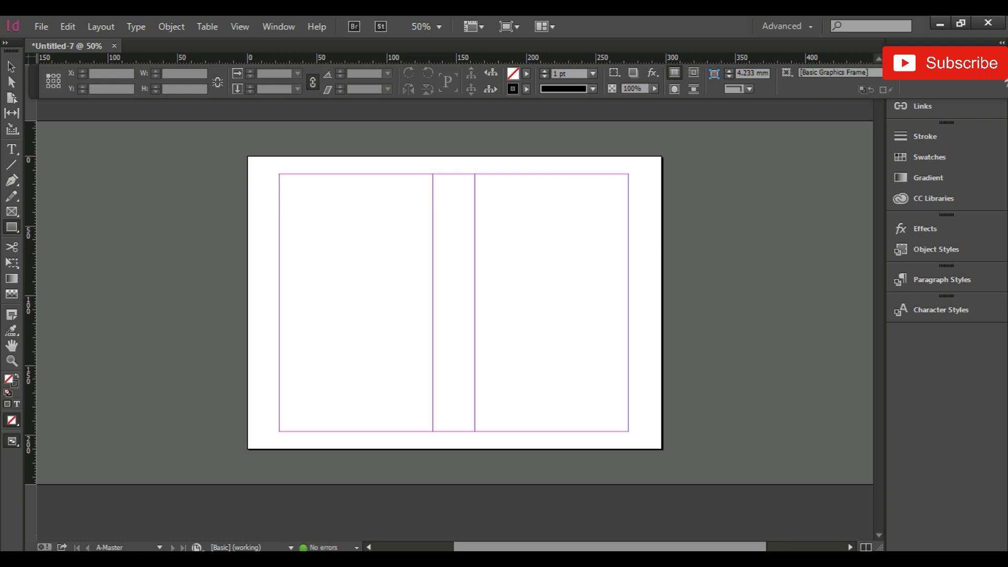
click(152, 547)
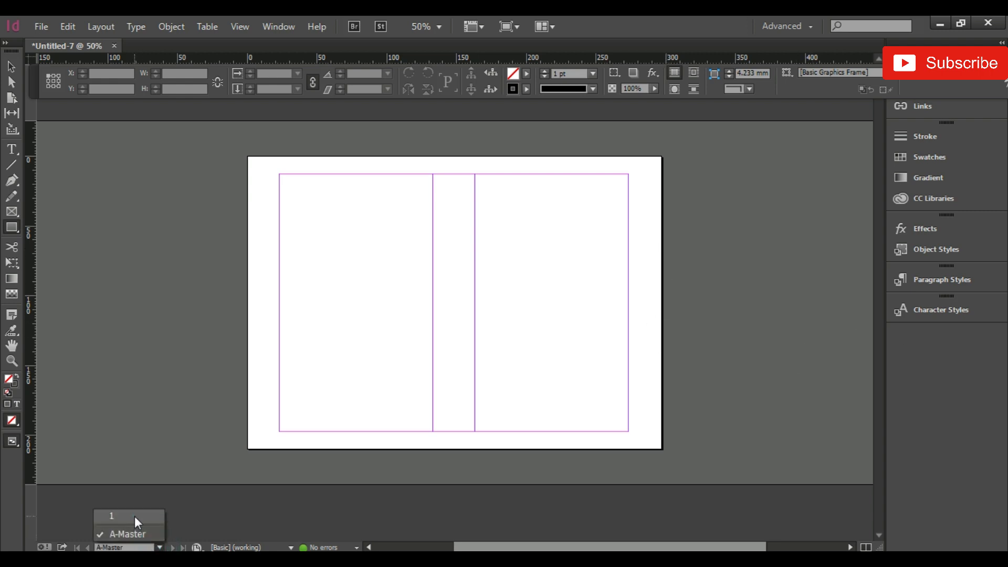
click(135, 519)
Step: Insert 10 pages after page 1 based on A-Master and look through the added pages
click(135, 26)
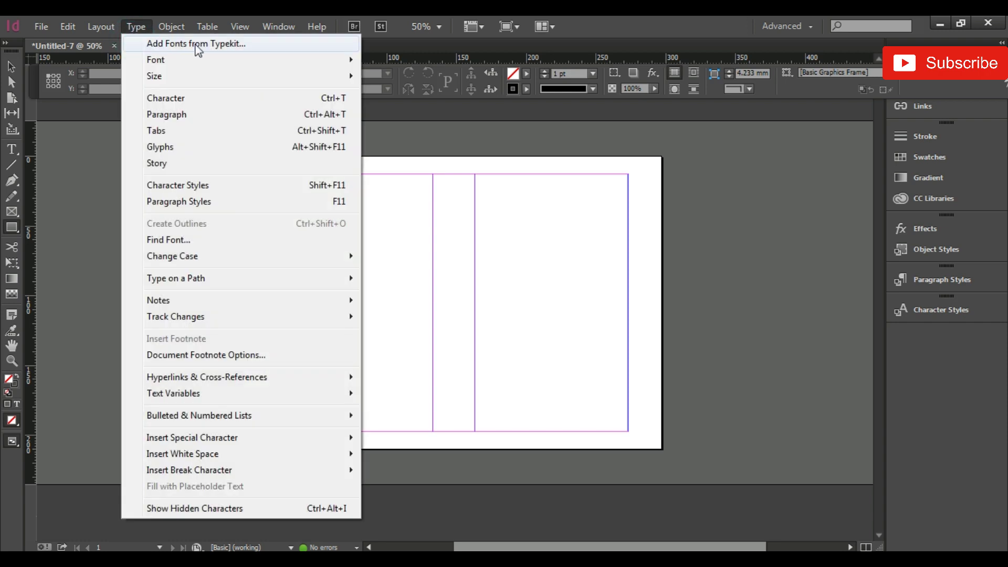
mouse_move(113, 26)
mouse_move(346, 46)
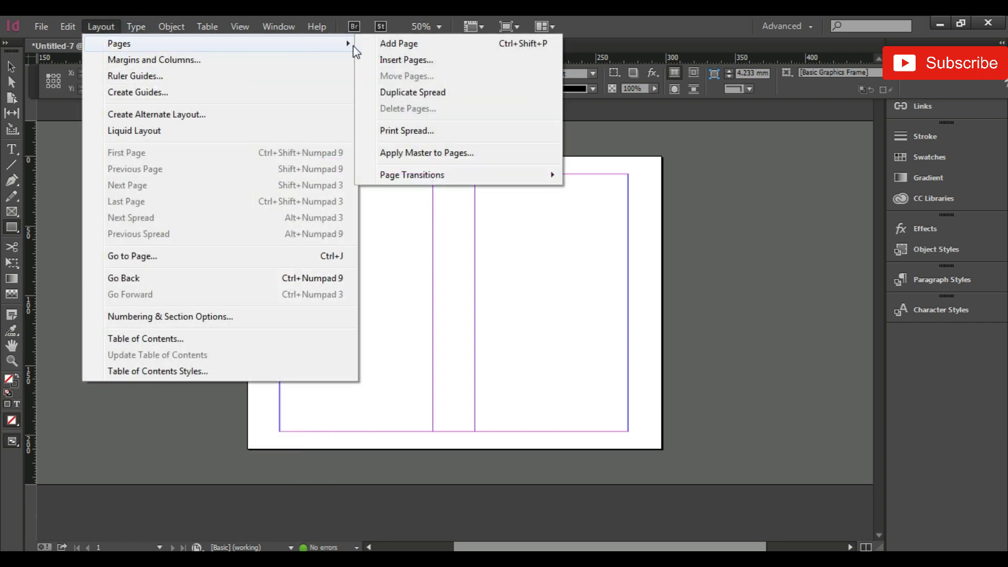
click(406, 60)
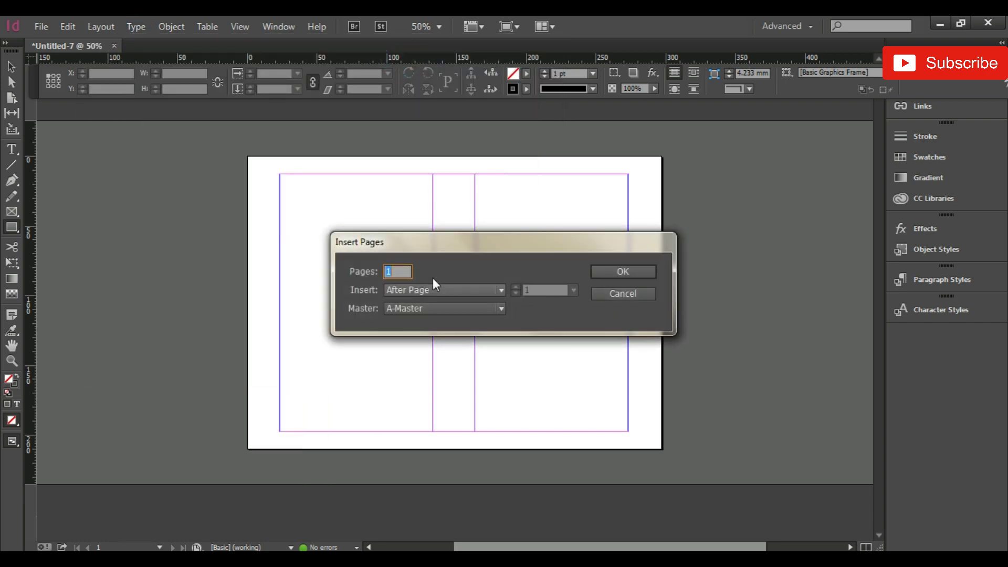
text(10)
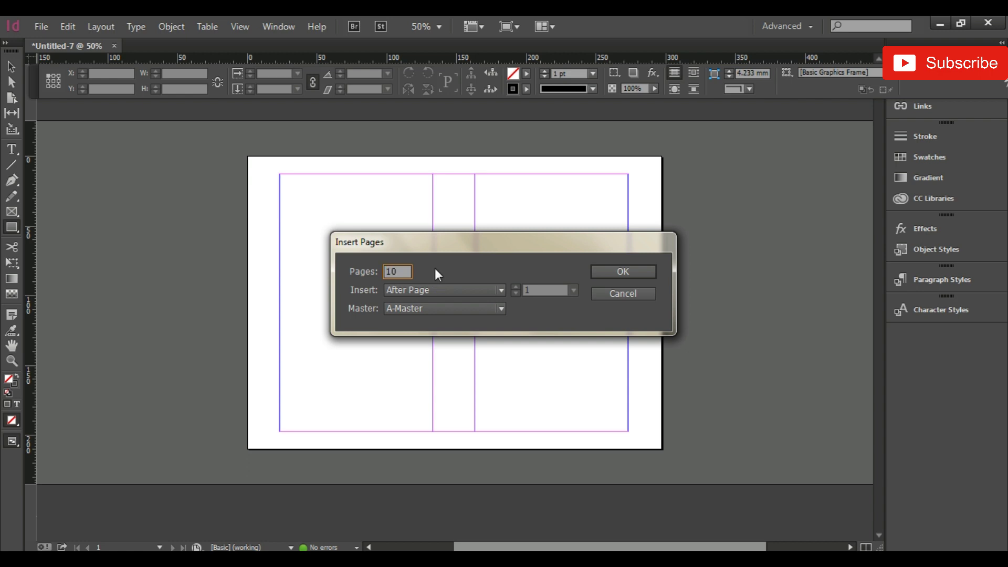
click(641, 276)
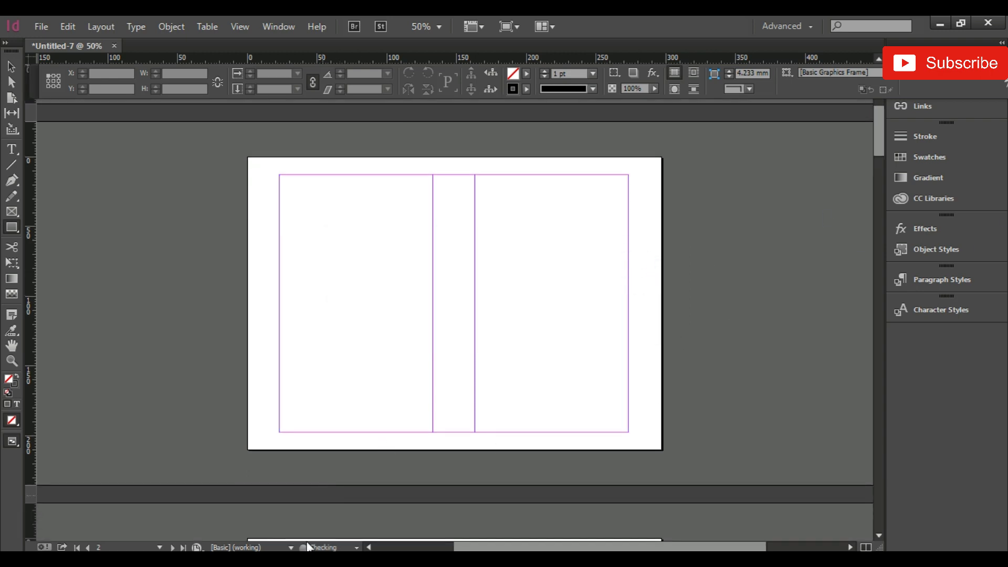
scroll(474, 344, down, 20)
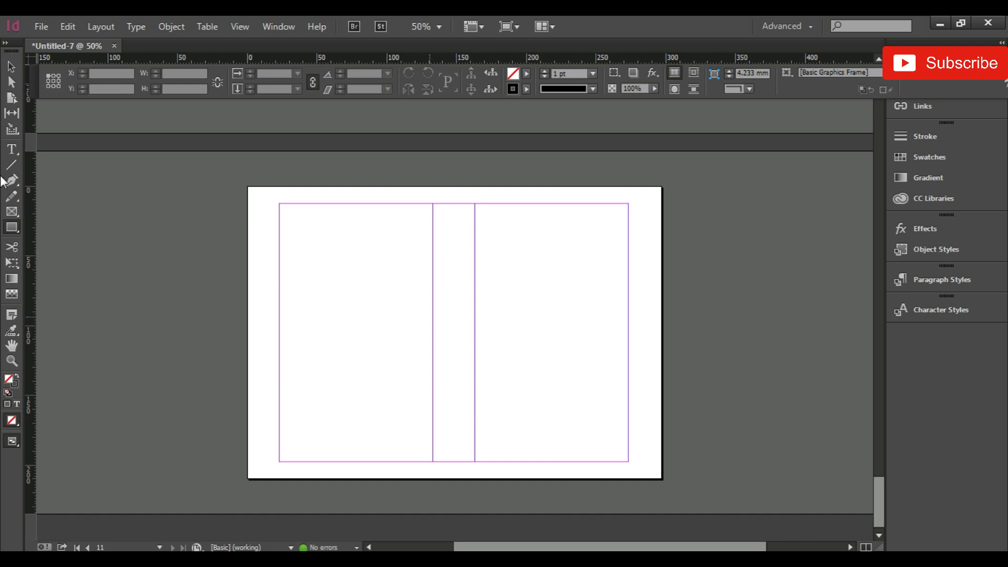
Step: On the A-Master page, set the ruler origin on the bottom margin line and add a horizontal page guide at Y -7 mm
click(159, 548)
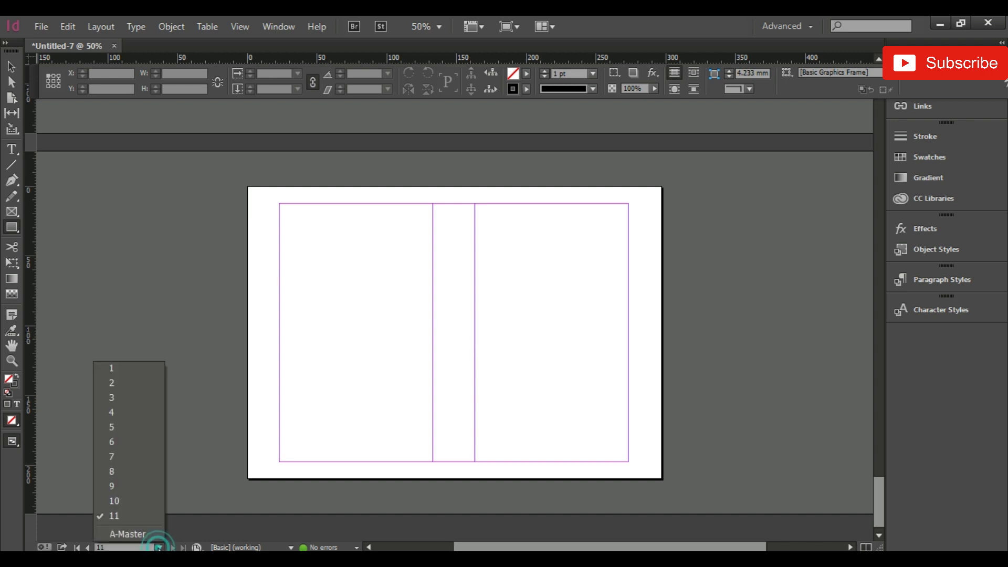
click(126, 534)
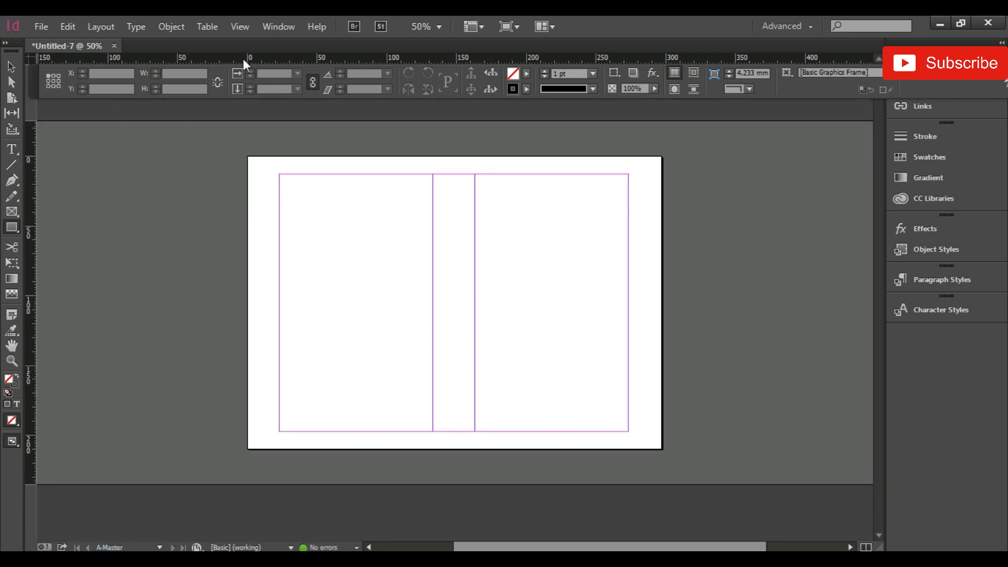
click(221, 61)
drag(30, 76, 79, 26)
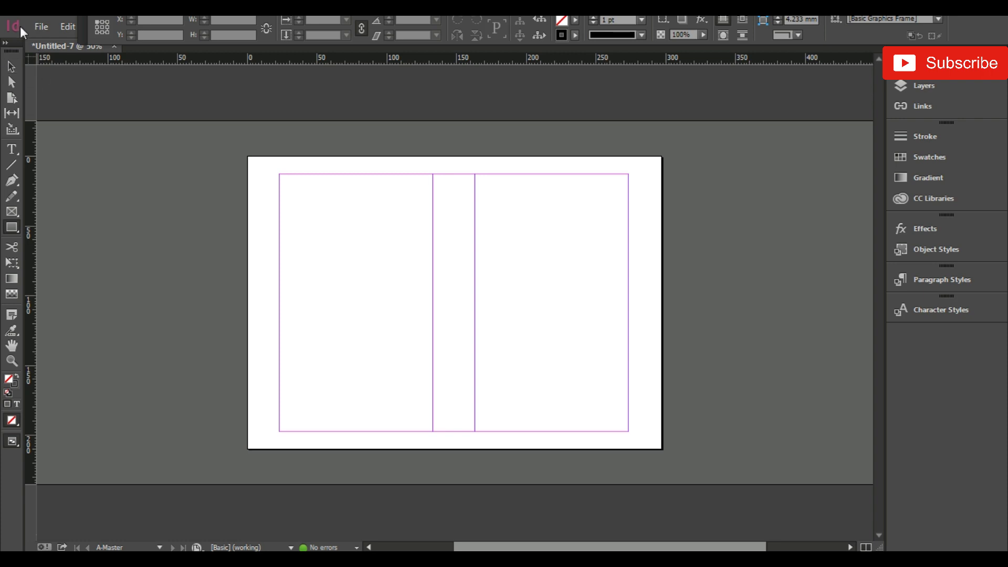
drag(30, 58, 306, 435)
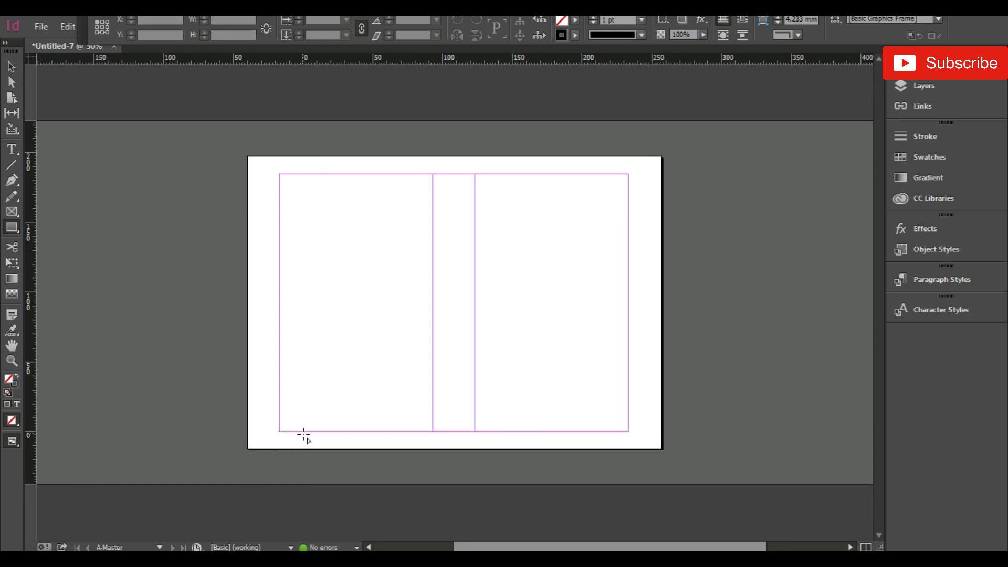
drag(353, 61, 363, 423)
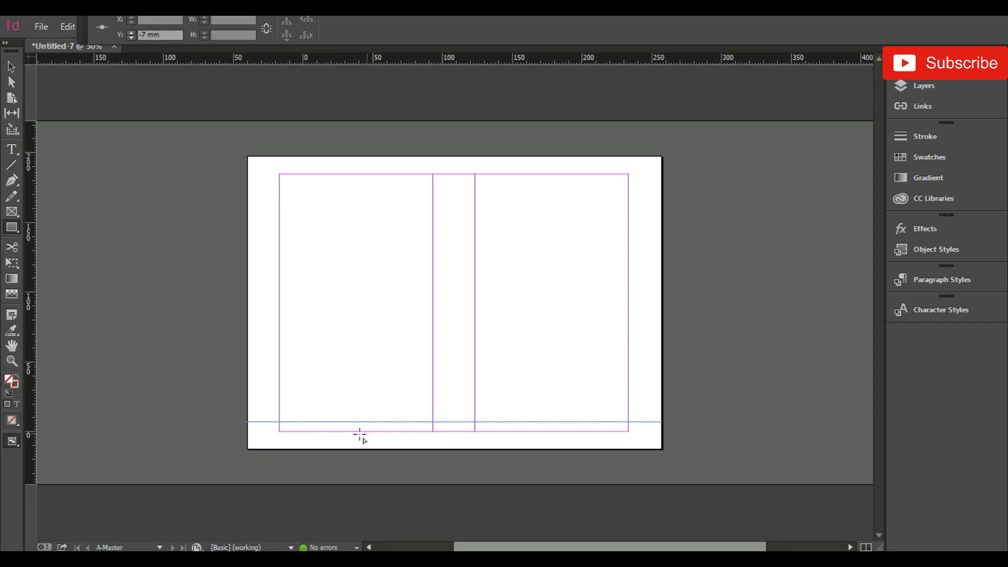
Step: Add a text frame about 110 x 17 mm from the guide downward across the first column, containing the centred page number 10
key(ctrl+space)
drag(251, 395, 494, 468)
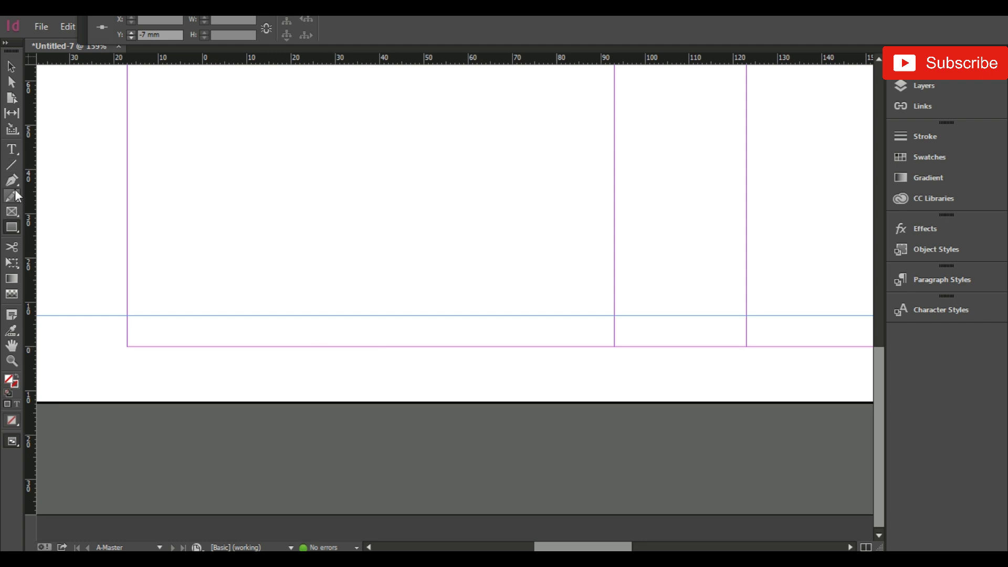
click(12, 149)
drag(126, 315, 614, 389)
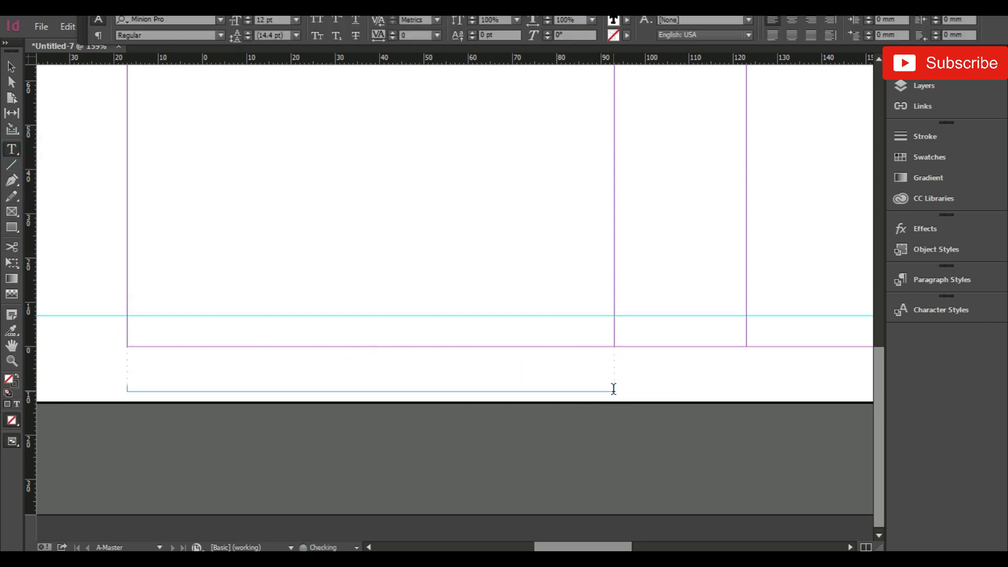
text(10)
key(ctrl+a)
key(ctrl+shift+c)
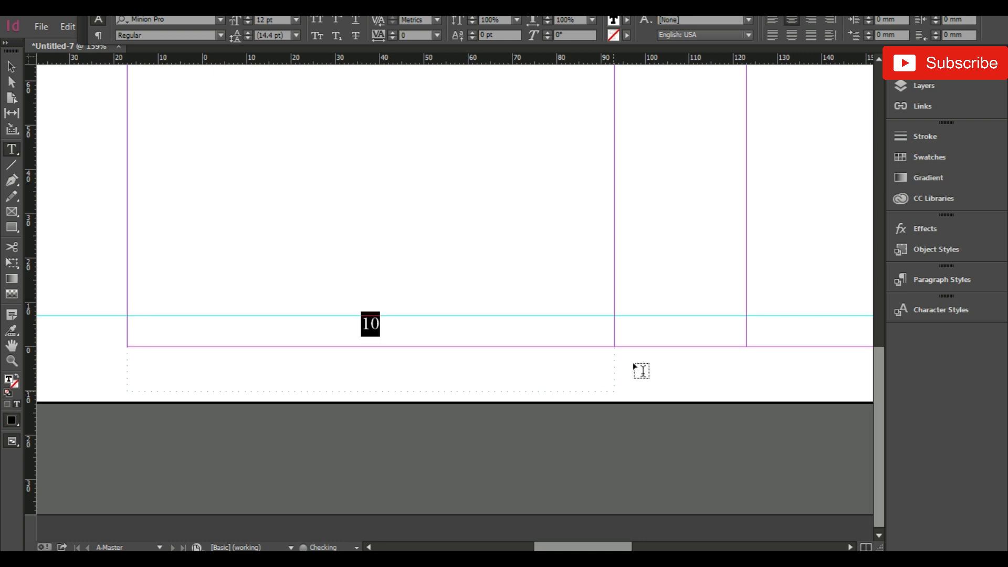
Step: Move the page number frame down to about Y -3.2 mm and reduce its height to about 3.9 mm
click(11, 66)
mouse_move(400, 322)
mouse_down()
mouse_move(404, 340)
mouse_move(412, 332)
mouse_up()
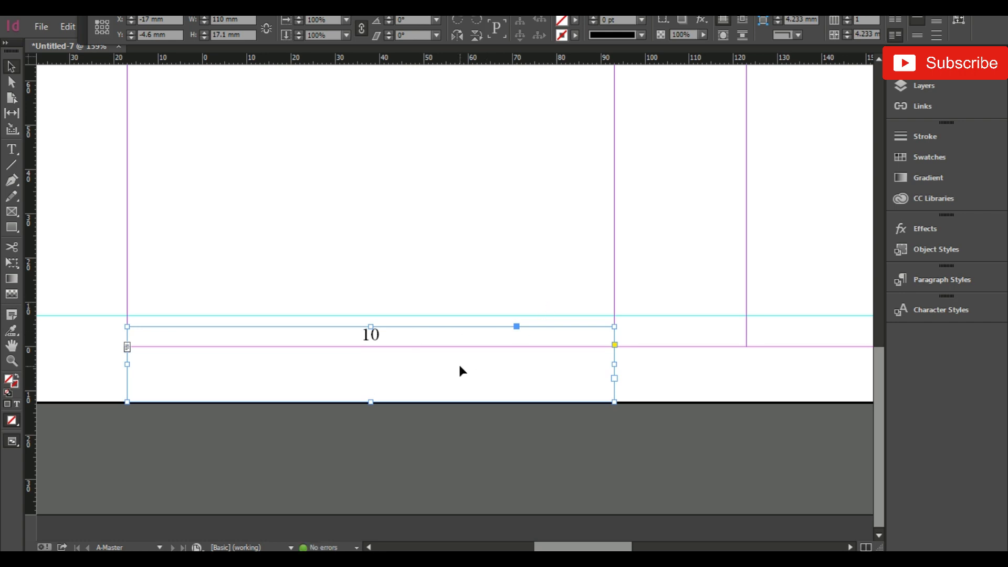
key(Down)
key(Down)
key(Down)
drag(370, 408, 380, 350)
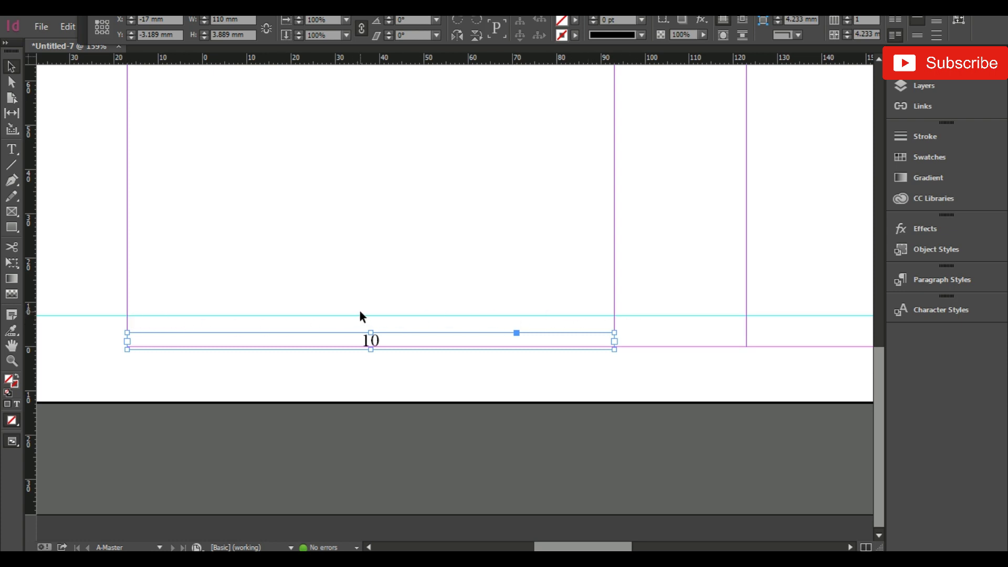
Step: Examine the whole A-Master page with the page number frame under the first column
scroll(359, 314, up, 10)
scroll(361, 311, down, 3)
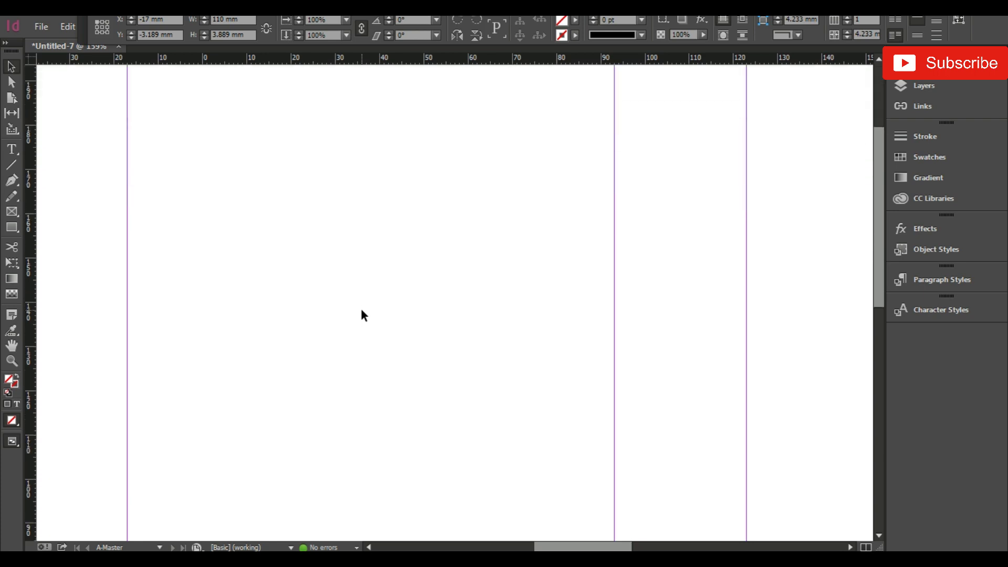
key(ctrl+minus)
key(ctrl+minus)
key(ctrl+minus)
key(ctrl+minus)
key(ctrl+minus)
key(ctrl+minus)
key(ctrl+minus)
key(ctrl+minus)
key(ctrl+minus)
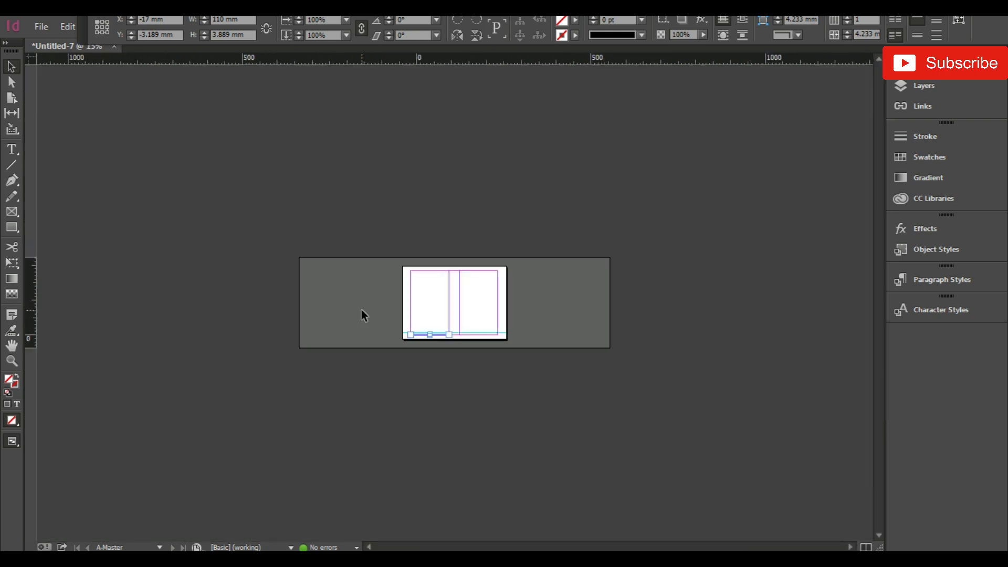